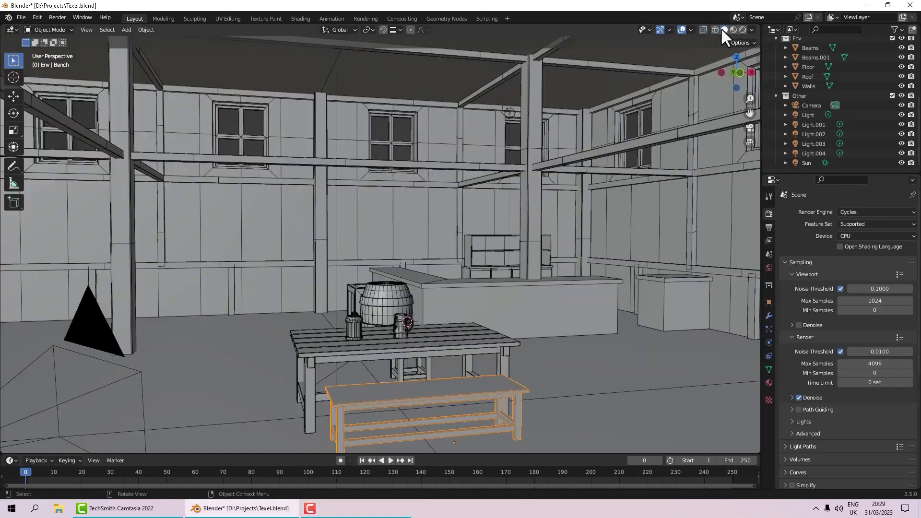
# Cycle the viewport through Material Preview, Rendered and Wireframe shading, then back to Solid.
pyautogui.click(733, 30)
pyautogui.click(743, 30)
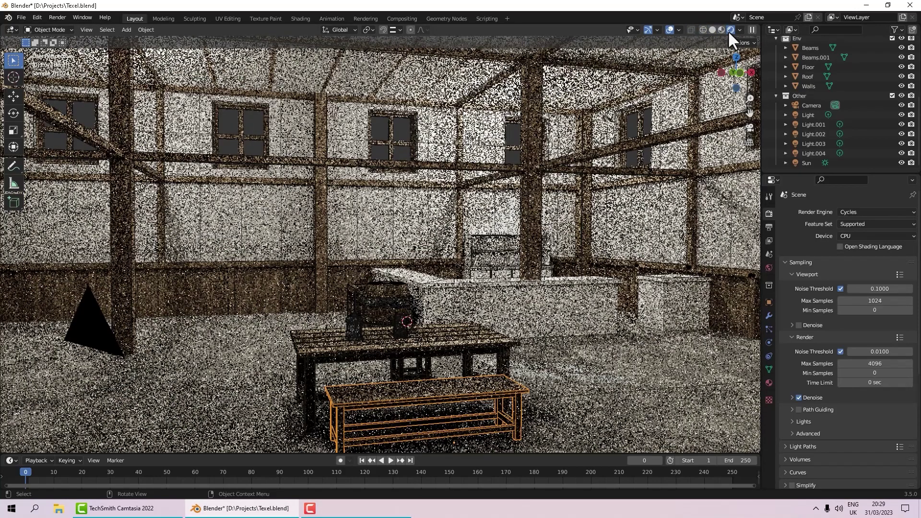
pyautogui.click(703, 30)
pyautogui.click(724, 29)
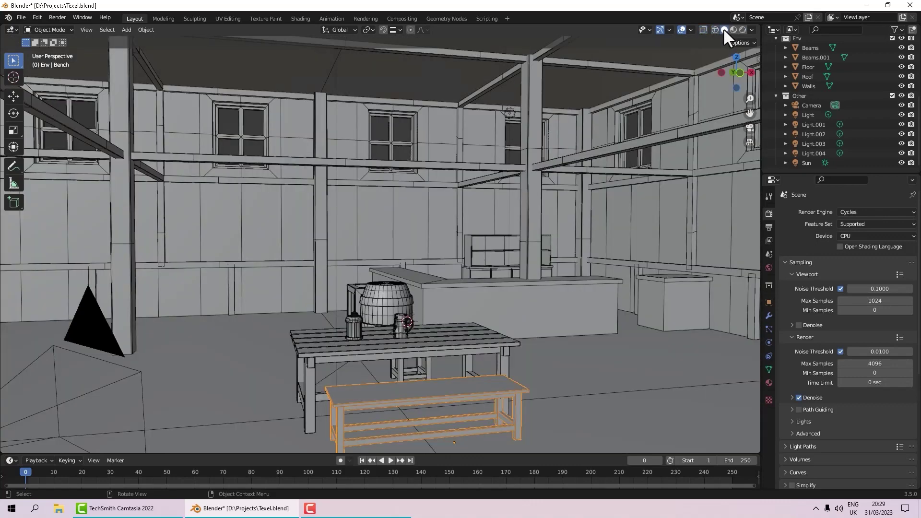
# Select the walls and bar counter, then step through Wireframe and Material Preview to Rendered.
pyautogui.click(433, 247)
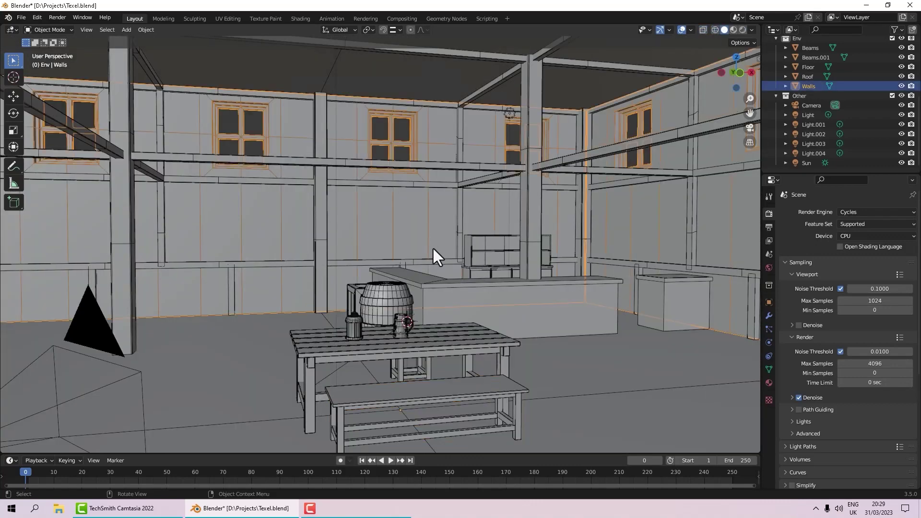
pyautogui.click(589, 304)
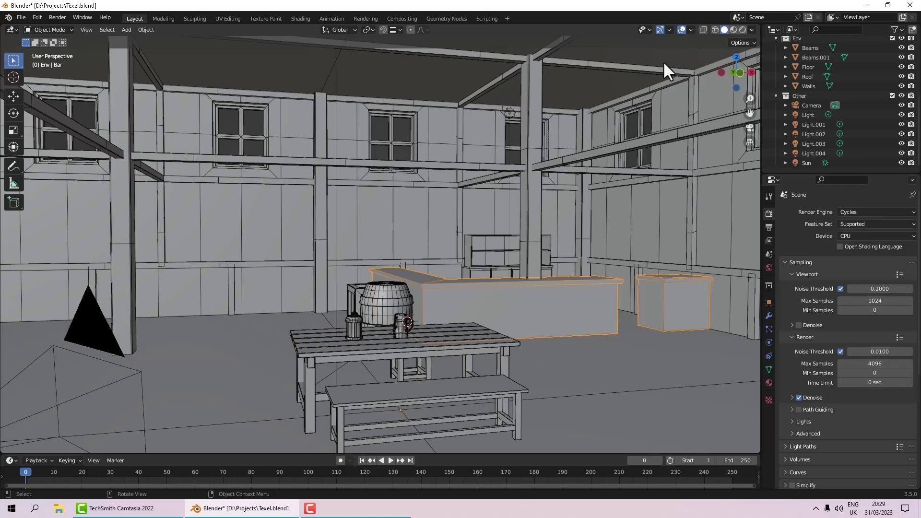
pyautogui.click(715, 30)
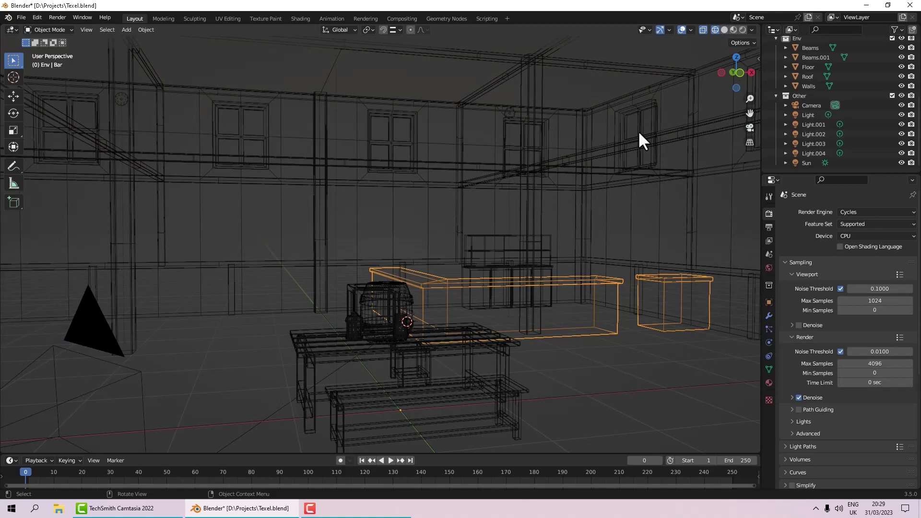
pyautogui.click(732, 31)
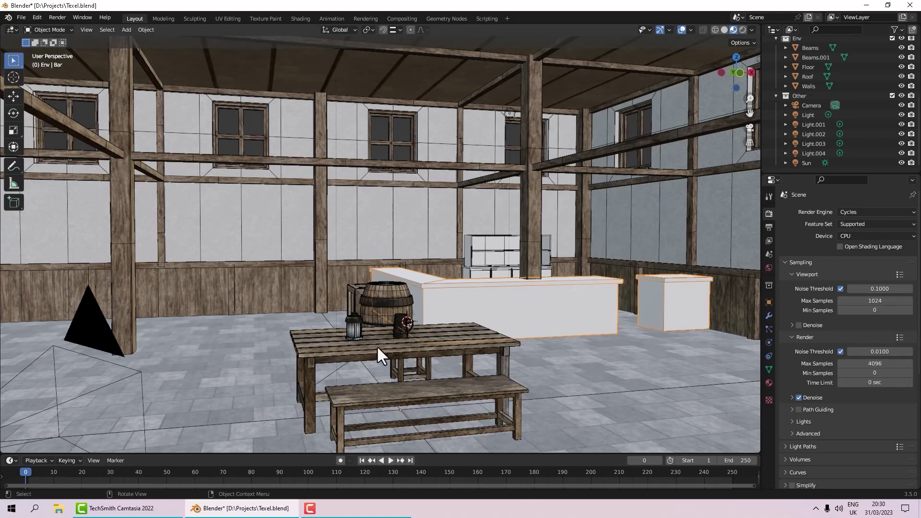
pyautogui.click(745, 29)
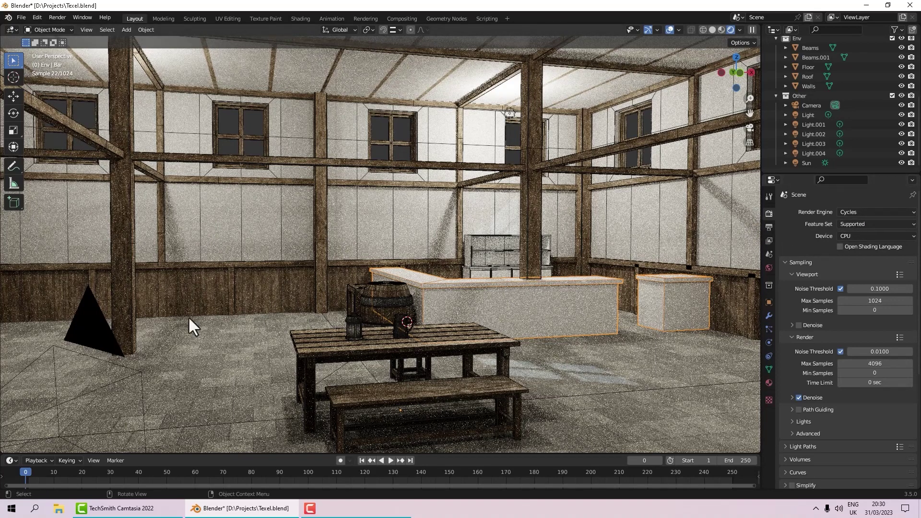
# Change the render engine from Cycles to Eevee in Render Properties.
pyautogui.click(866, 212)
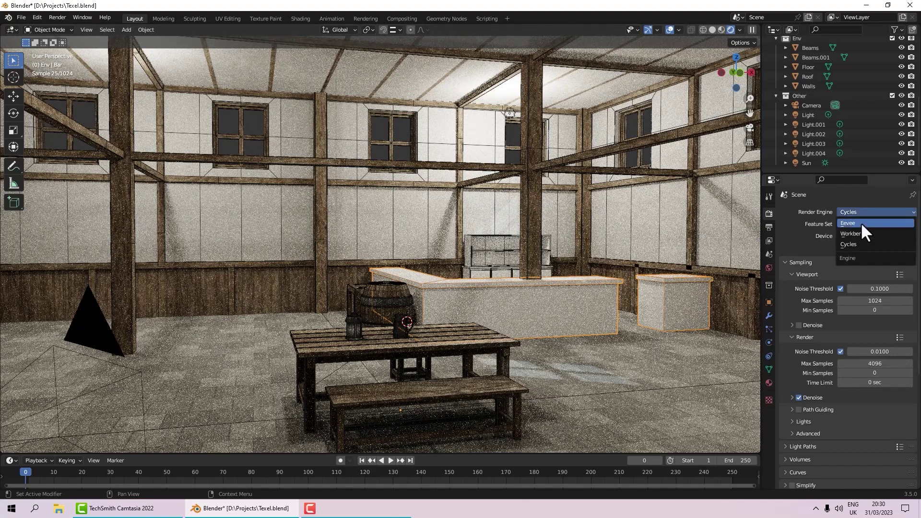
pyautogui.click(861, 223)
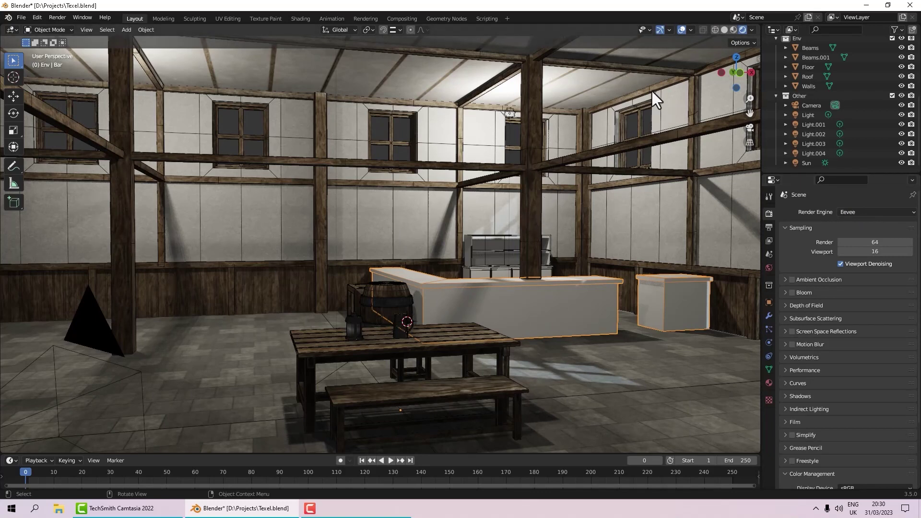
pyautogui.click(648, 30)
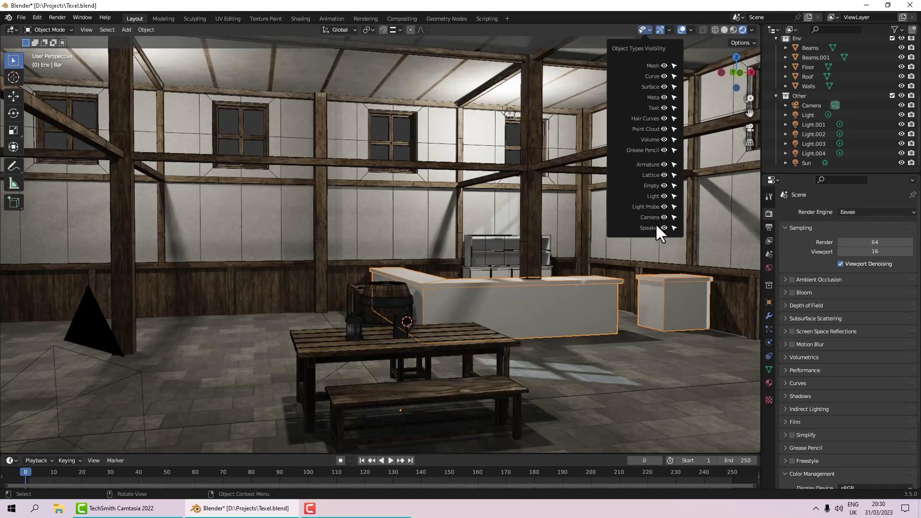
pyautogui.click(664, 196)
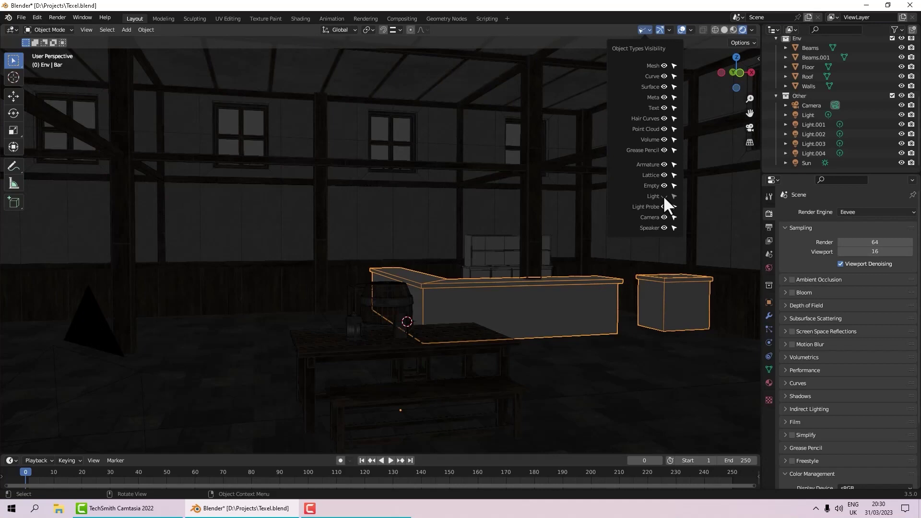
pyautogui.click(663, 196)
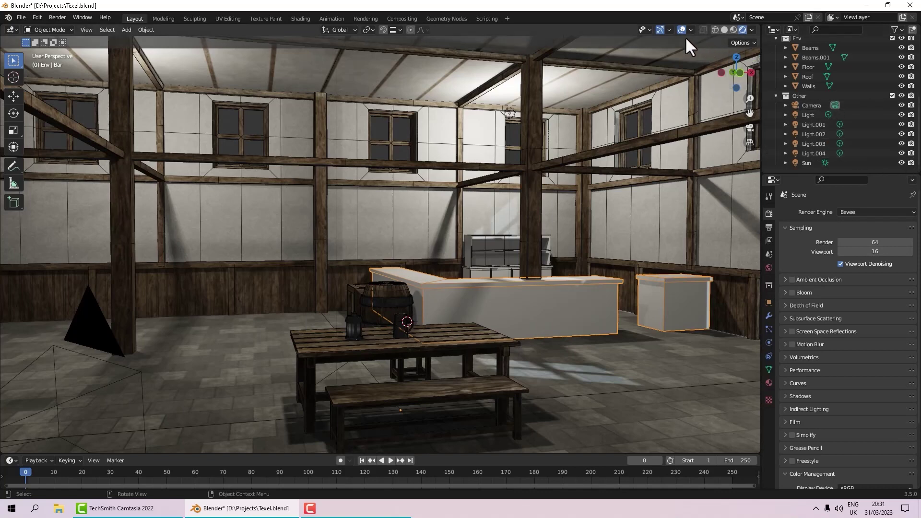
pyautogui.click(670, 29)
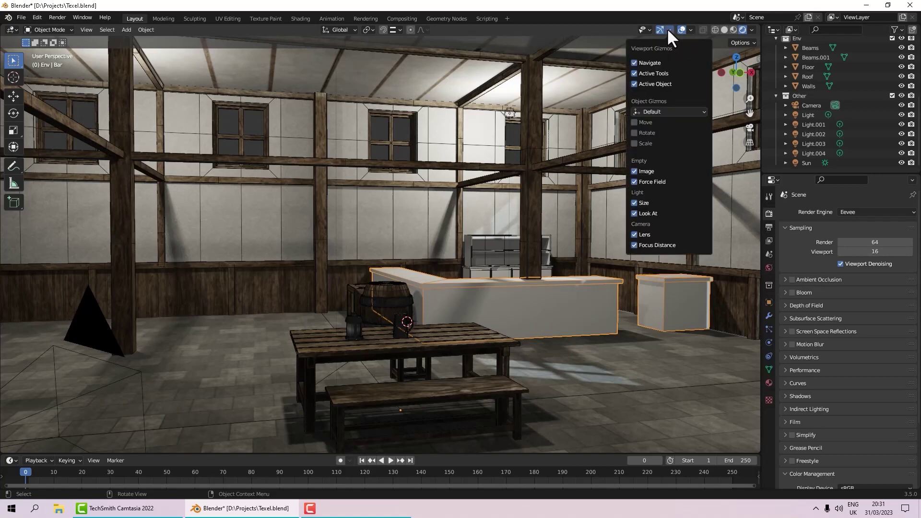
pyautogui.click(634, 123)
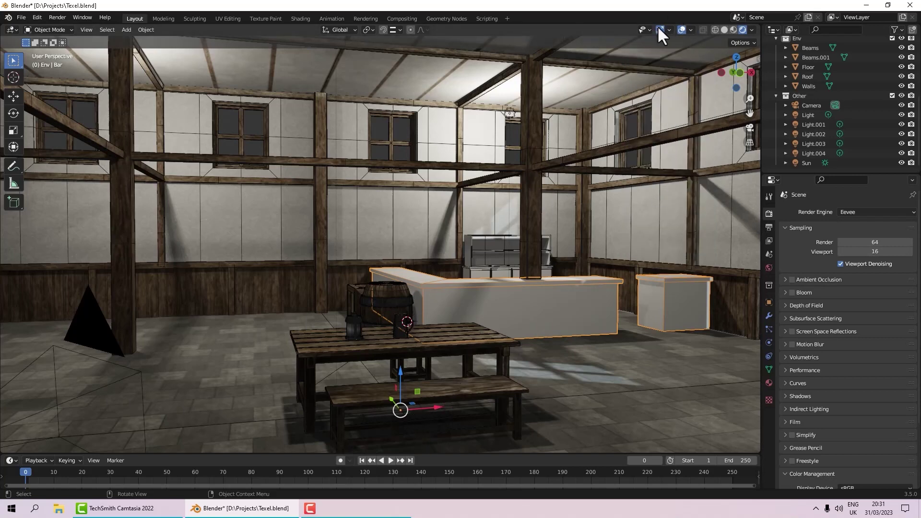
pyautogui.click(473, 393)
pyautogui.moveTo(488, 435); pyautogui.dragTo(624, 434)
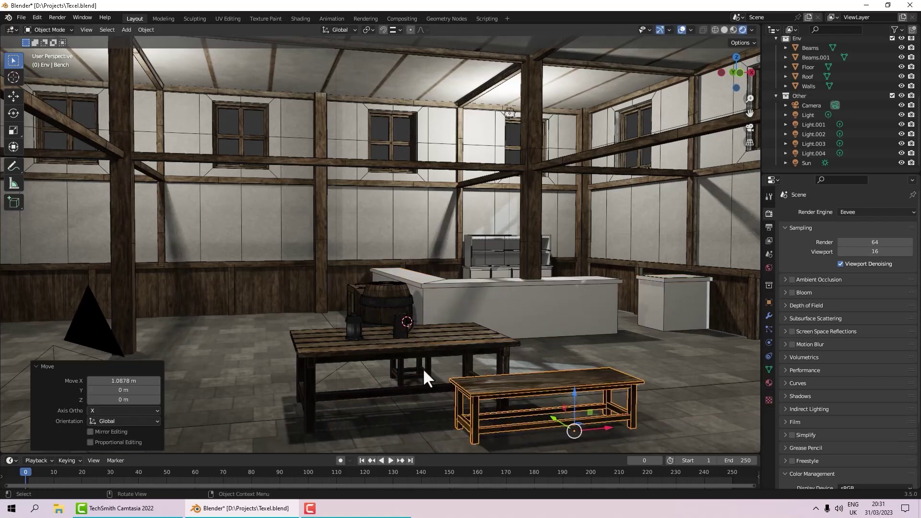
pyautogui.click(386, 383)
pyautogui.moveTo(434, 409); pyautogui.dragTo(338, 411)
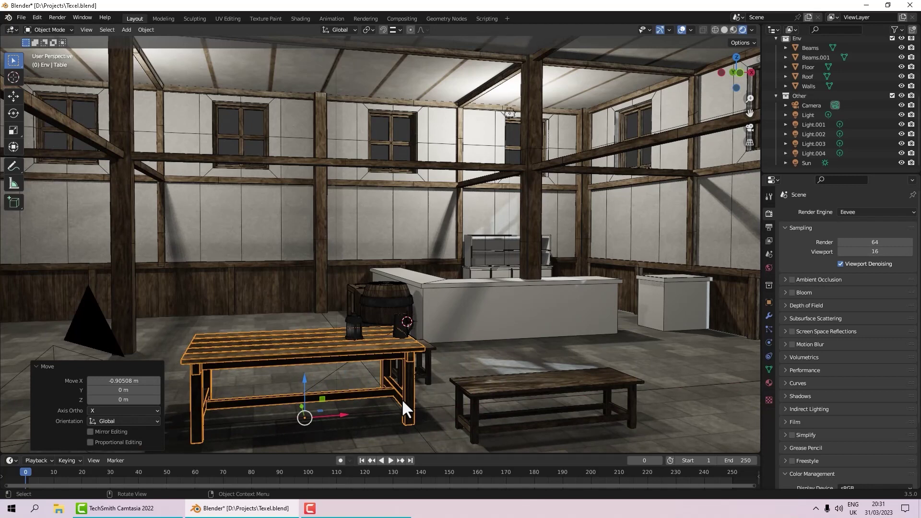
pyautogui.hotkey('ctrl', 'z')
pyautogui.hotkey('ctrl', 'z')
pyautogui.hotkey('ctrl', 'z')
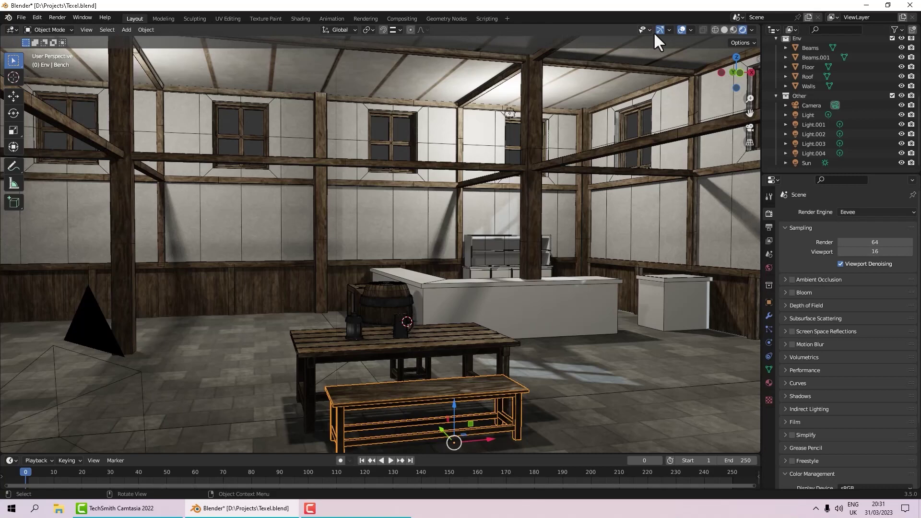
pyautogui.click(670, 29)
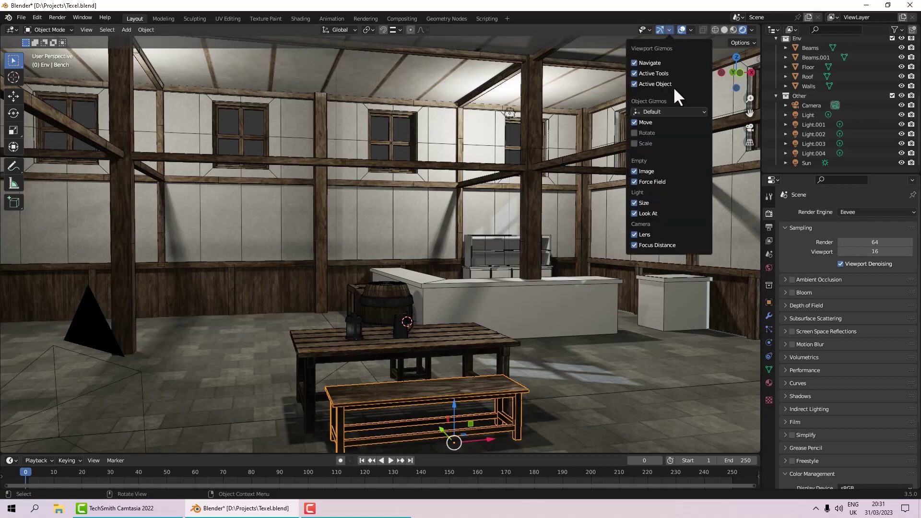
pyautogui.click(634, 122)
pyautogui.click(685, 30)
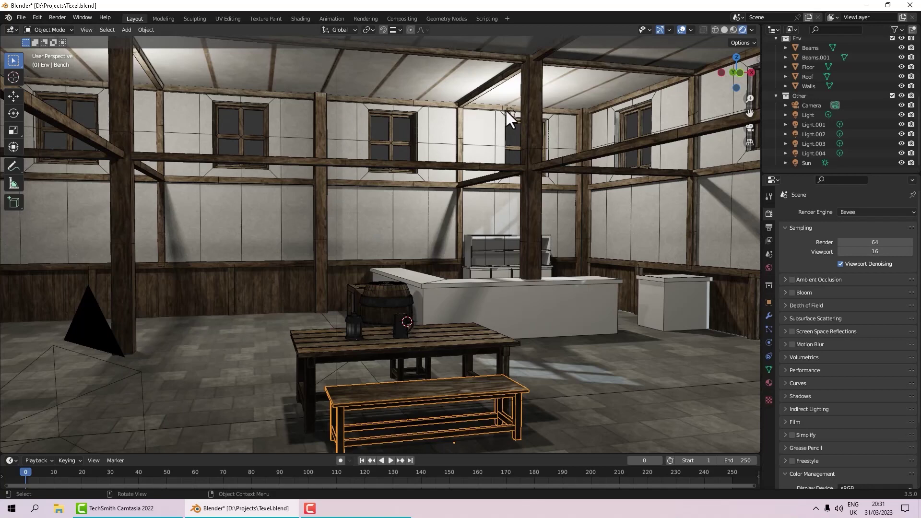
# Toggle all viewport overlays off and back on twice, checking the Viewport Overlays dropdown.
pyautogui.click(682, 29)
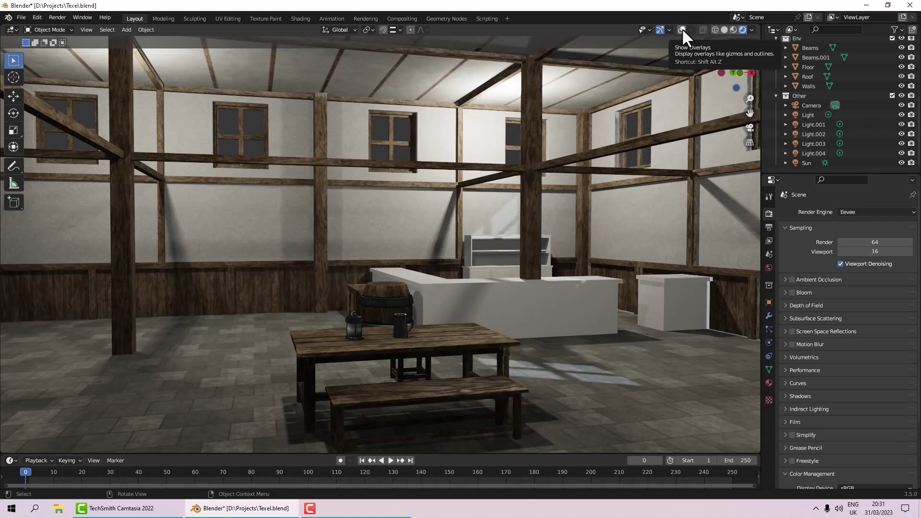
pyautogui.click(682, 29)
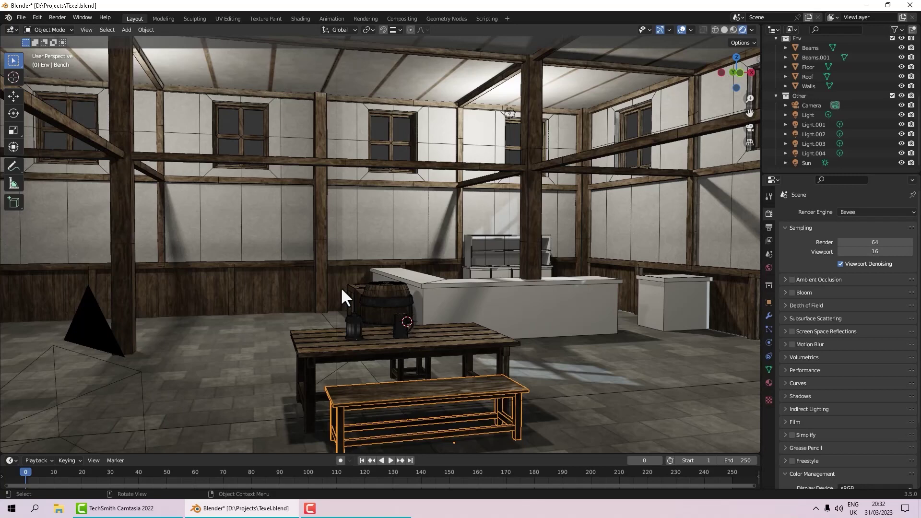
pyautogui.click(691, 30)
pyautogui.click(680, 29)
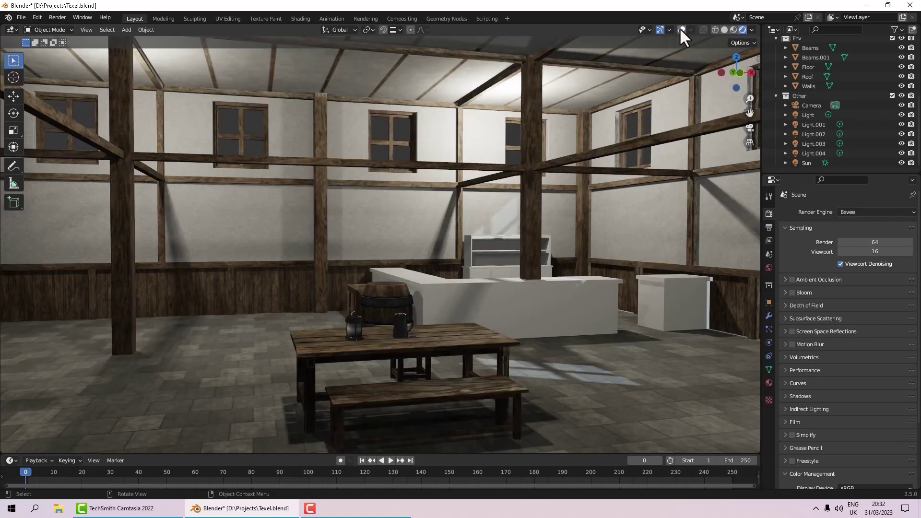
pyautogui.click(680, 29)
pyautogui.click(689, 30)
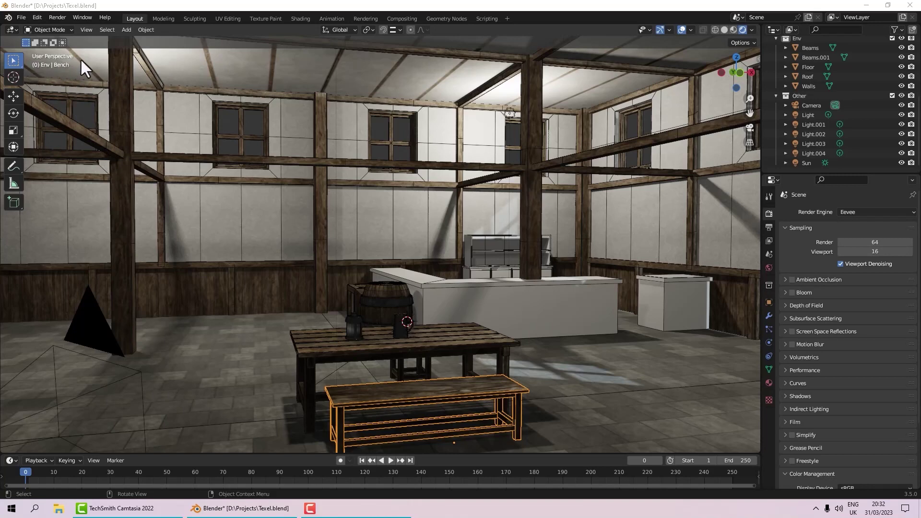
# Select the wooden table, then the barrel, then the bar counter.
pyautogui.click(323, 350)
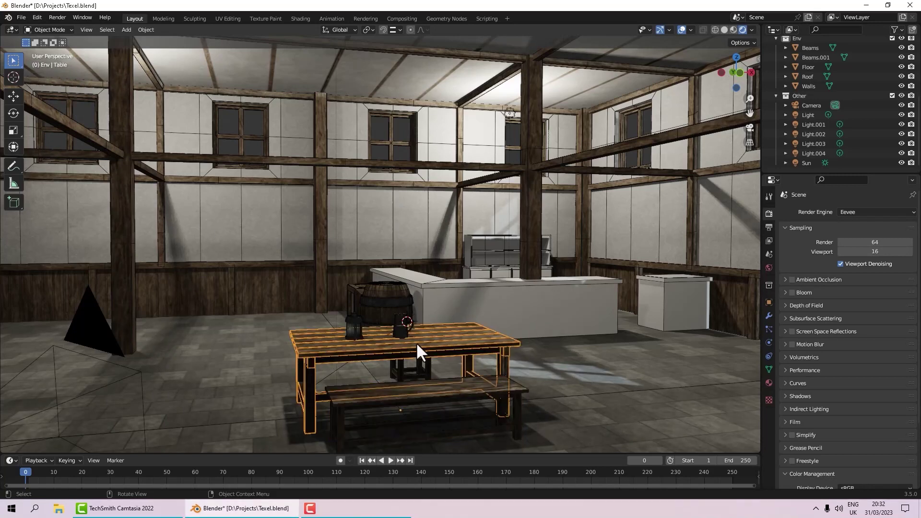
pyautogui.click(404, 296)
pyautogui.click(470, 282)
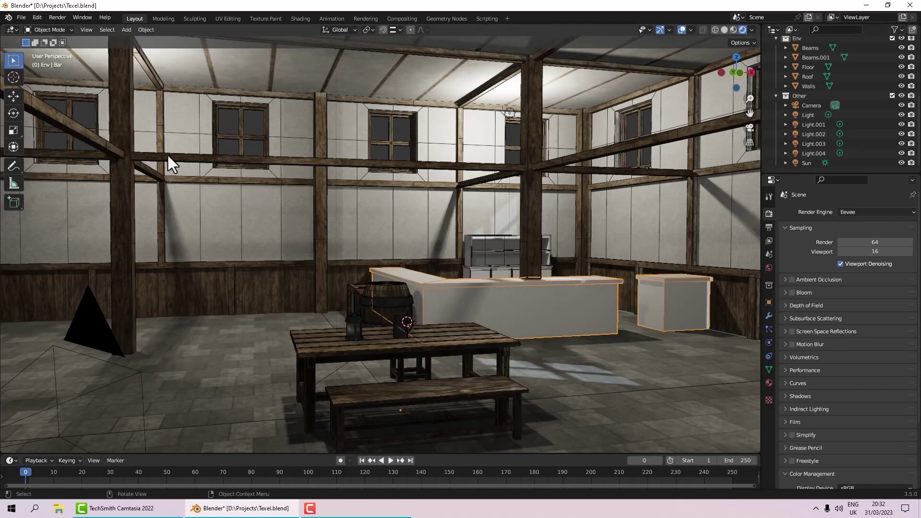
# Uncheck Text Info in Viewport Overlays and briefly show, then hide, Statistics.
pyautogui.click(690, 30)
pyautogui.click(640, 98)
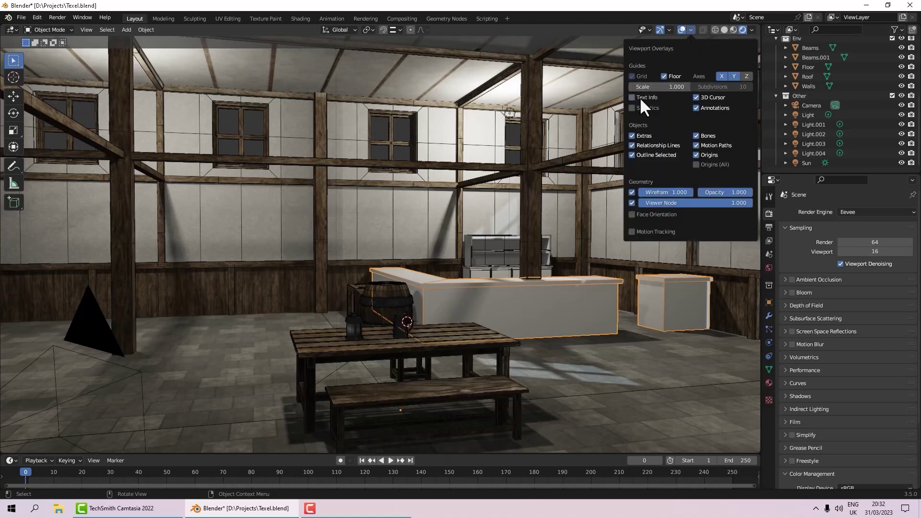
pyautogui.click(647, 109)
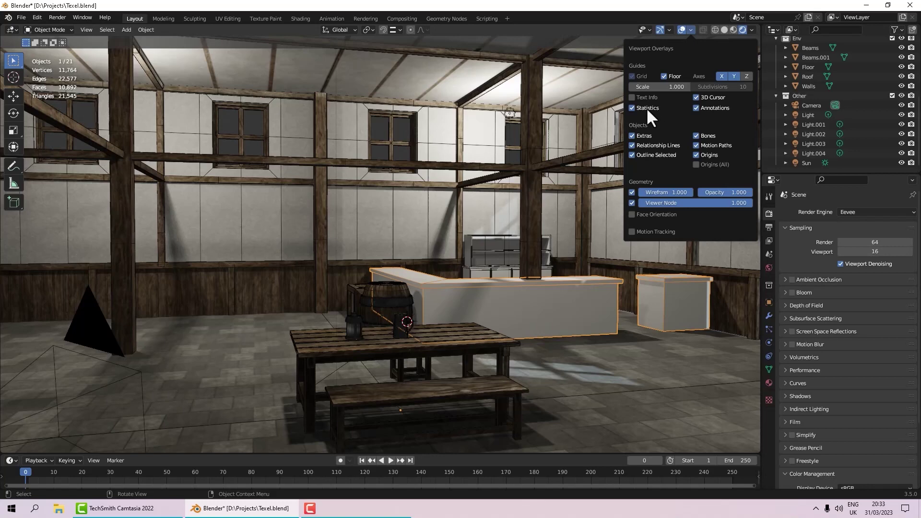
pyautogui.click(647, 108)
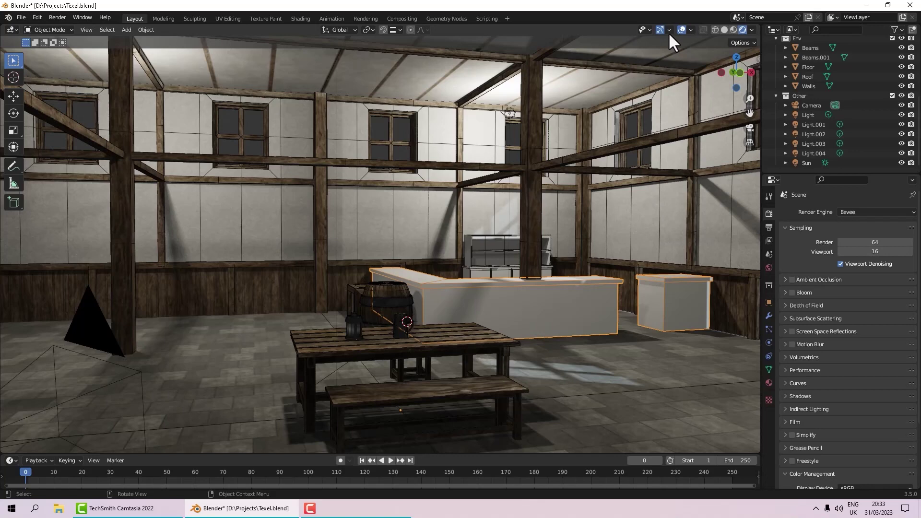
# Enable the 3D Cursor overlay in the viewport.
pyautogui.click(690, 29)
pyautogui.click(691, 29)
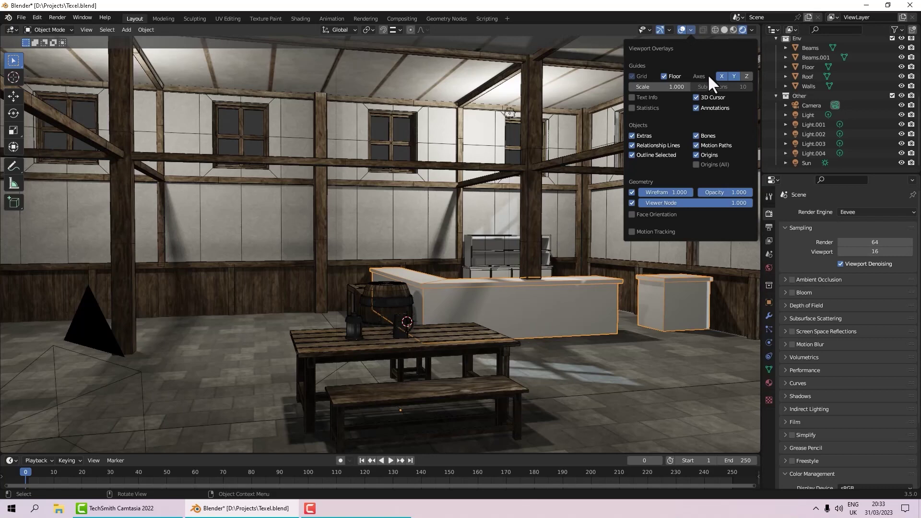
pyautogui.click(706, 98)
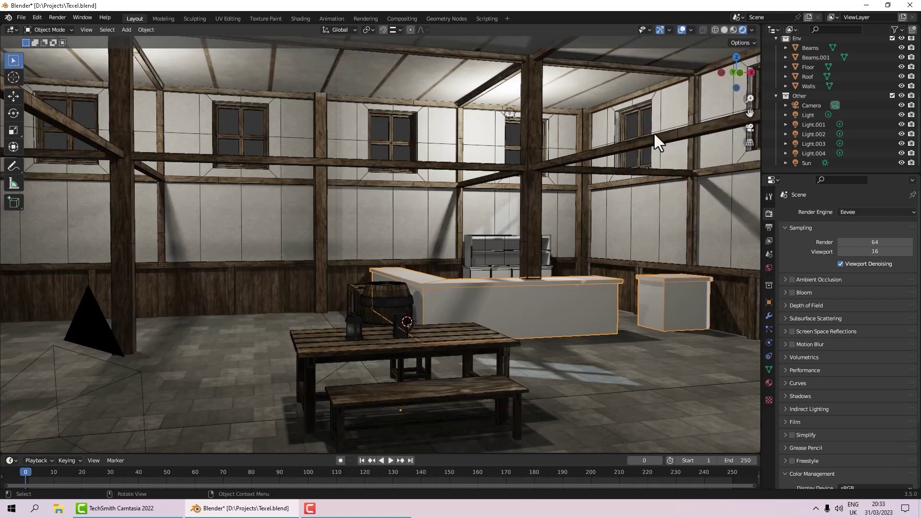
pyautogui.click(691, 29)
pyautogui.click(687, 28)
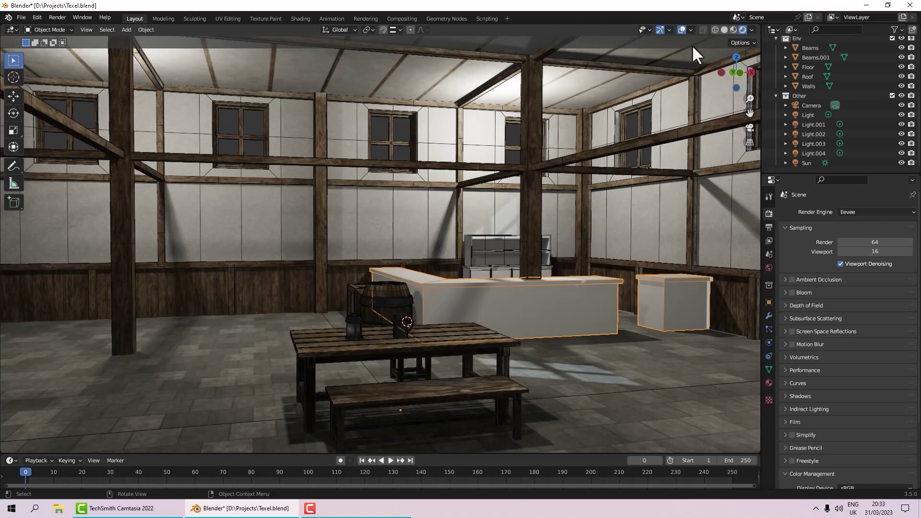
# Re-enable the Extras overlay so cameras and lights are drawn again.
pyautogui.click(691, 30)
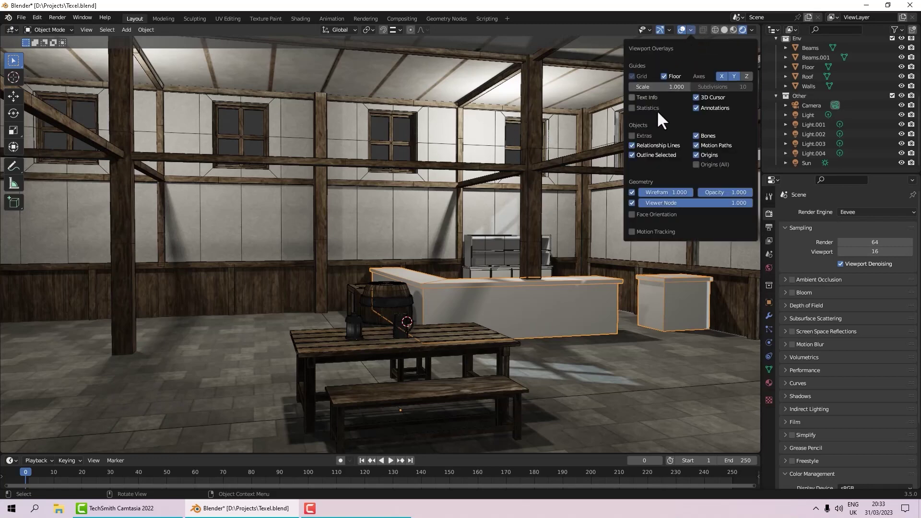
pyautogui.click(632, 136)
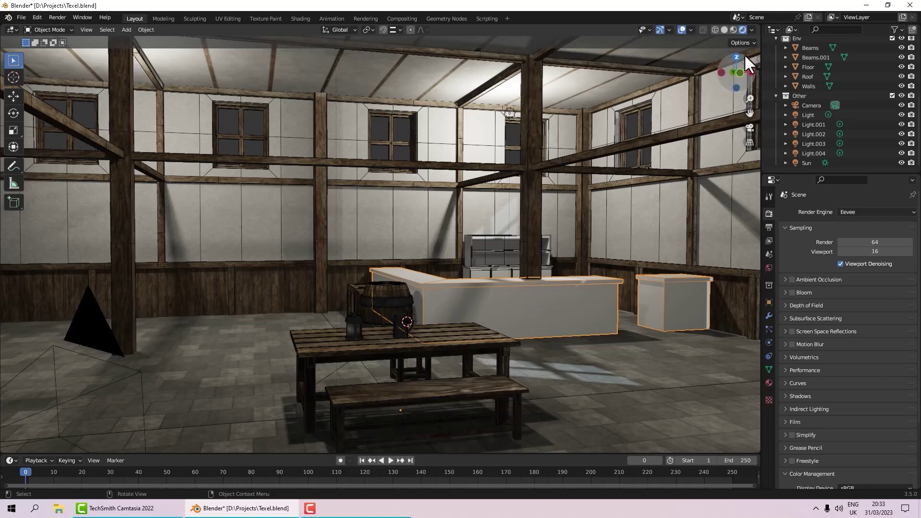
pyautogui.click(690, 29)
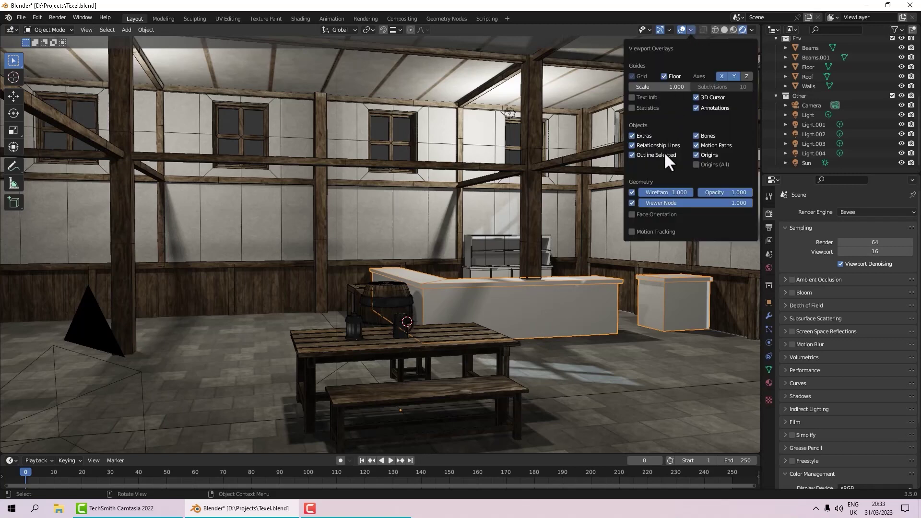
# Toggle the Wireframe overlay off and on, then switch the viewport to Solid shading.
pyautogui.click(690, 30)
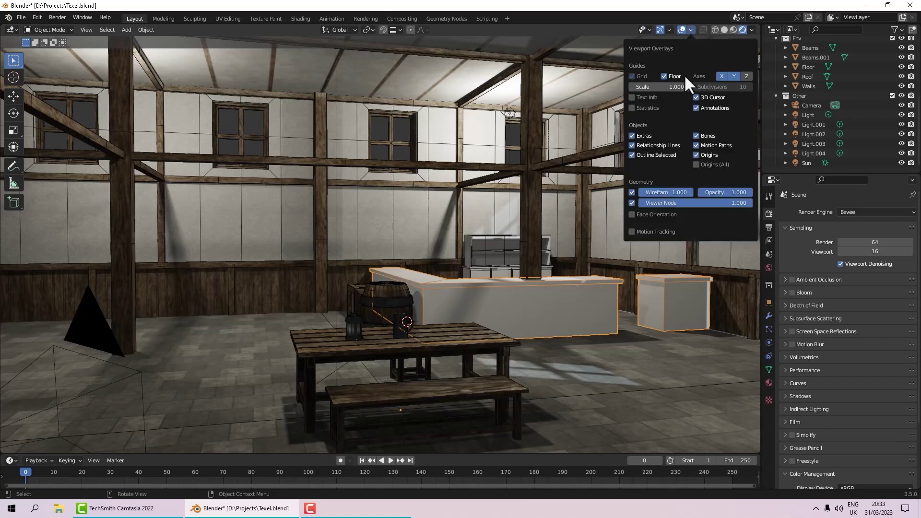
pyautogui.click(632, 191)
pyautogui.click(632, 192)
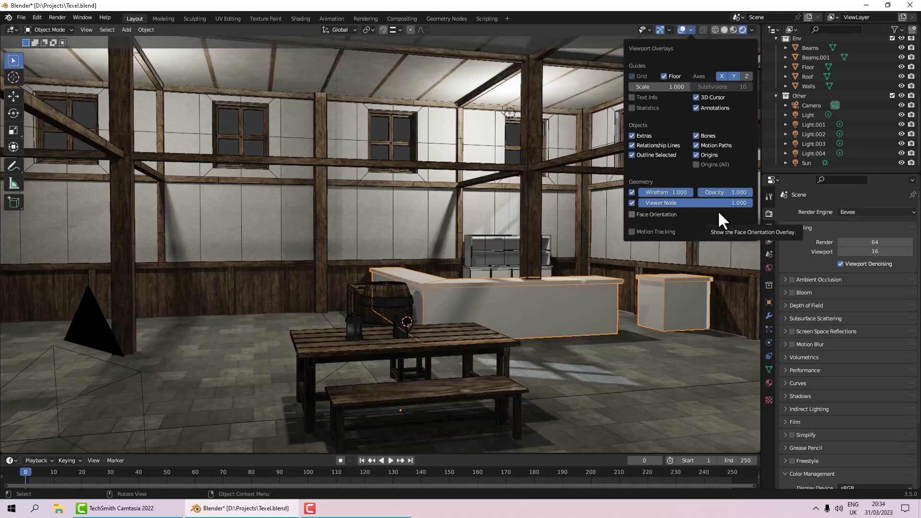
pyautogui.click(723, 30)
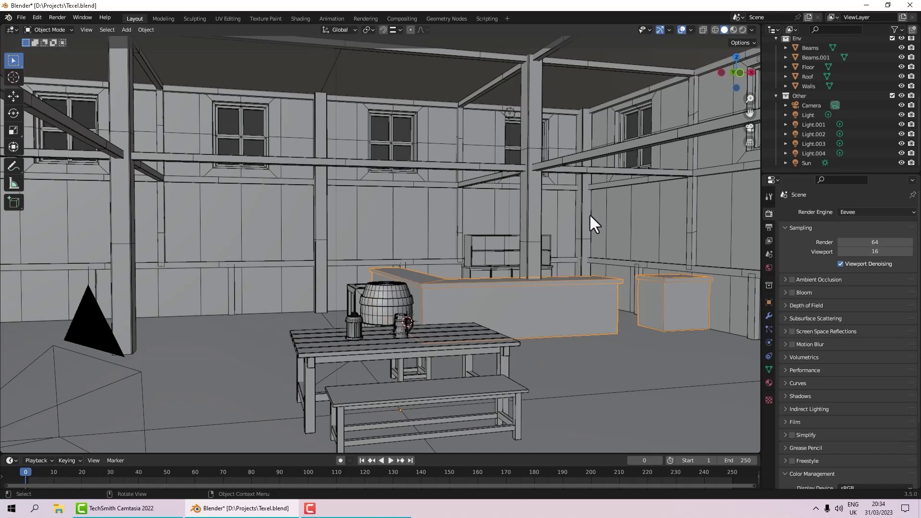
pyautogui.click(691, 30)
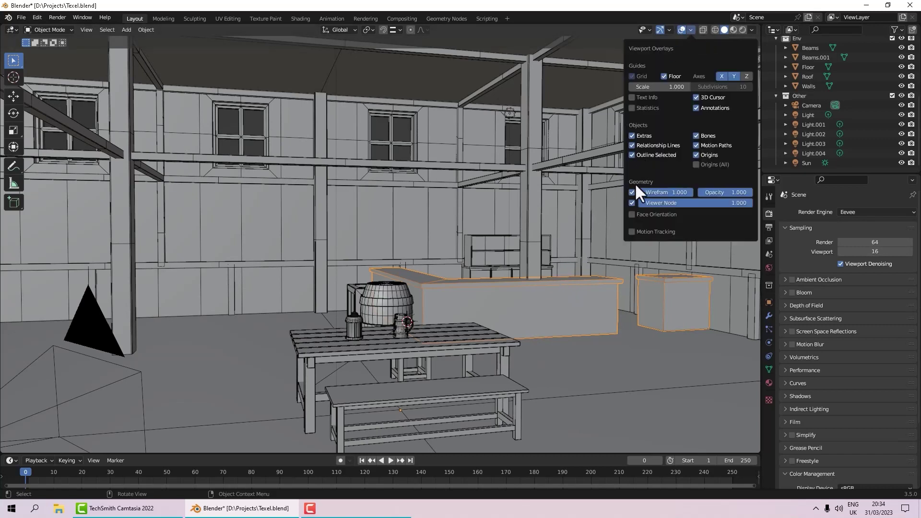
pyautogui.click(631, 214)
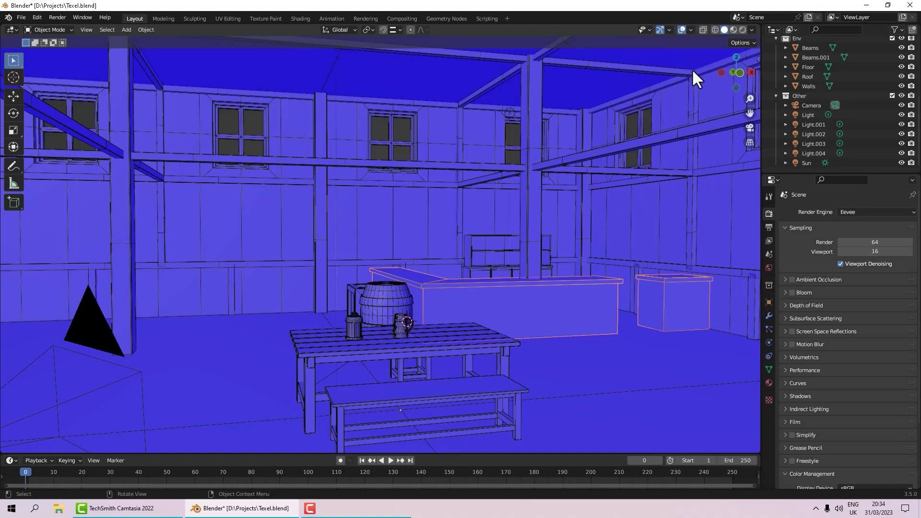
pyautogui.click(691, 29)
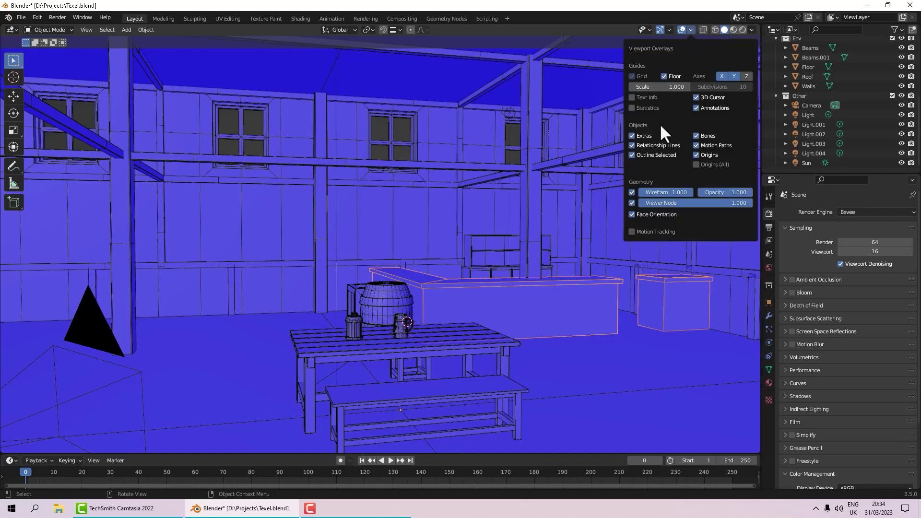
pyautogui.click(631, 215)
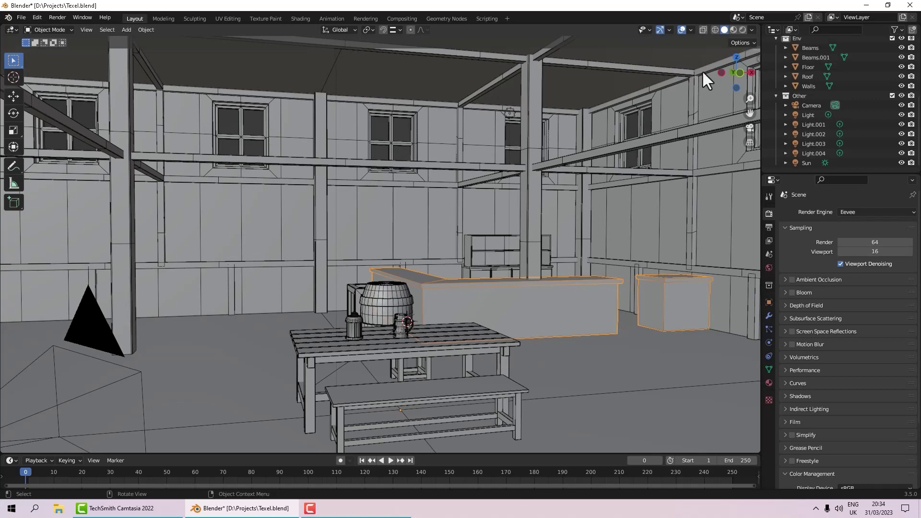
# Turn on X-Ray and pick the back shelf through the counter, then the counter again.
pyautogui.click(703, 31)
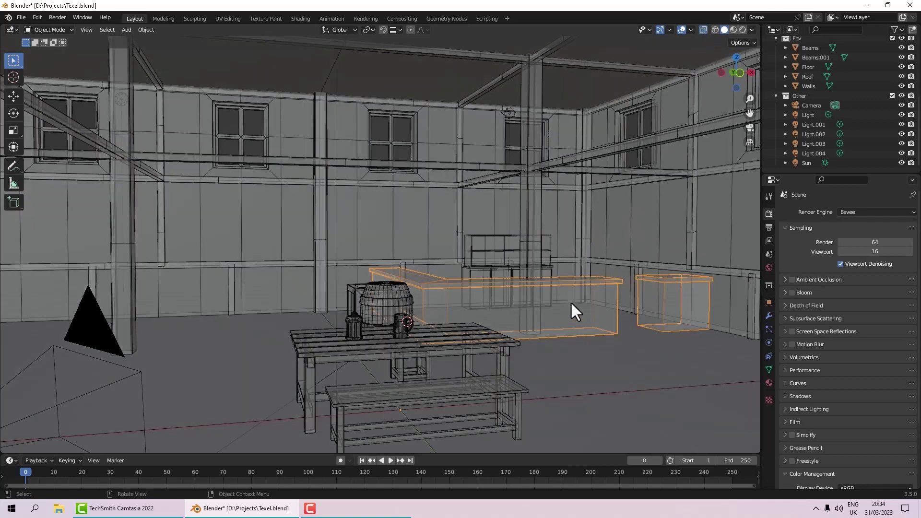
pyautogui.click(499, 293)
pyautogui.click(497, 285)
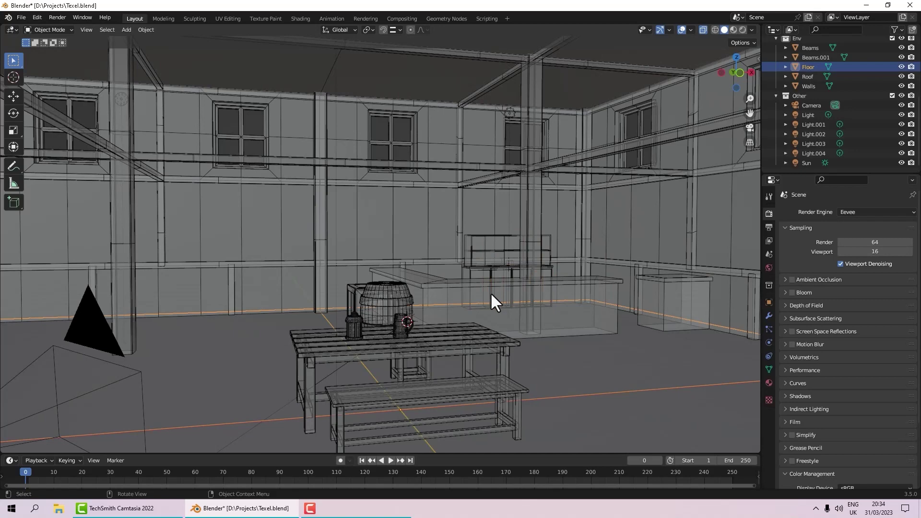
pyautogui.click(490, 292)
# Select the back shelf unit and the Beams.001 ceiling beams, ending on the counter.
pyautogui.click(528, 307)
pyautogui.click(529, 303)
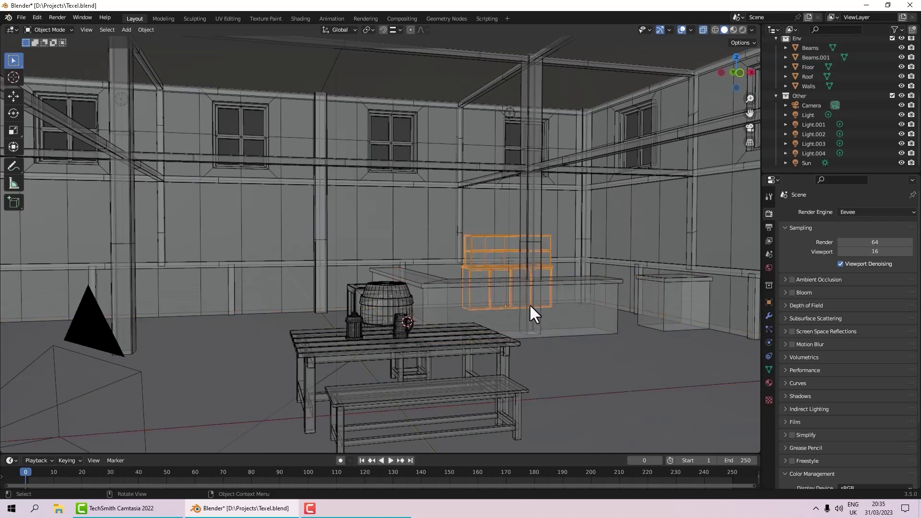
pyautogui.click(532, 318)
pyautogui.click(528, 259)
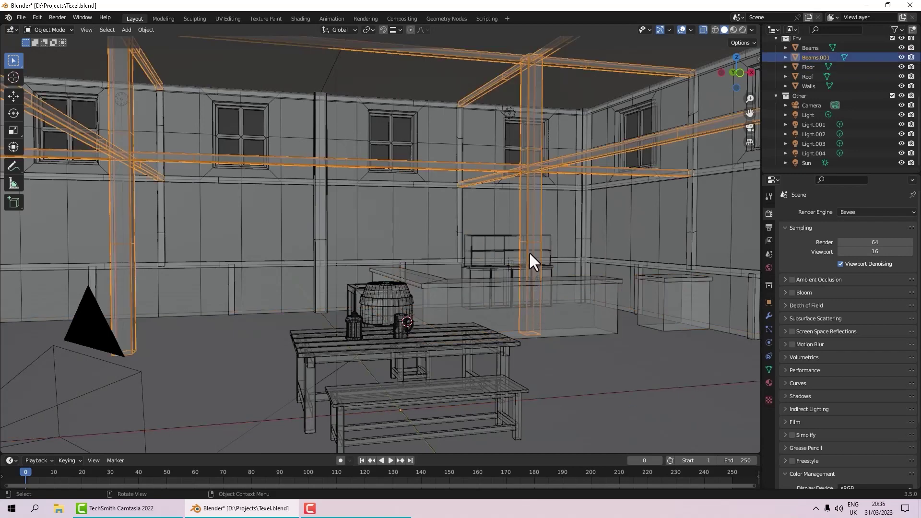
pyautogui.click(514, 296)
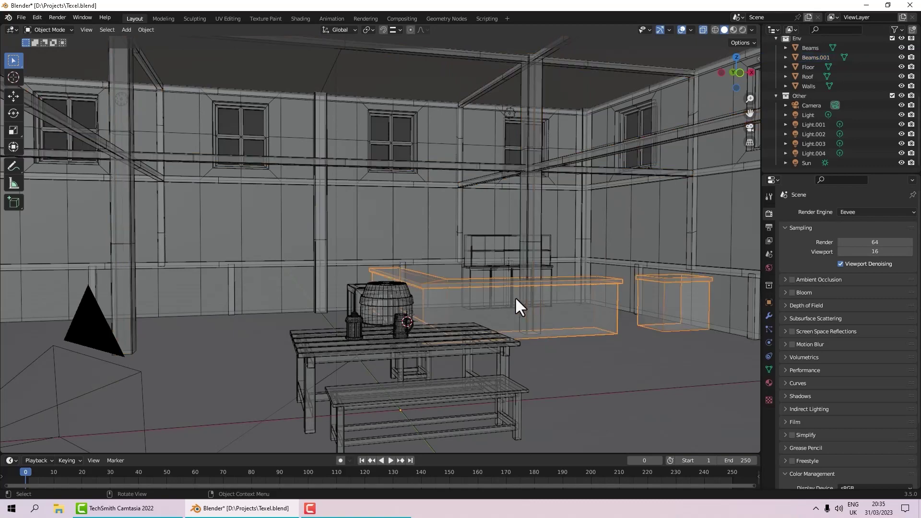